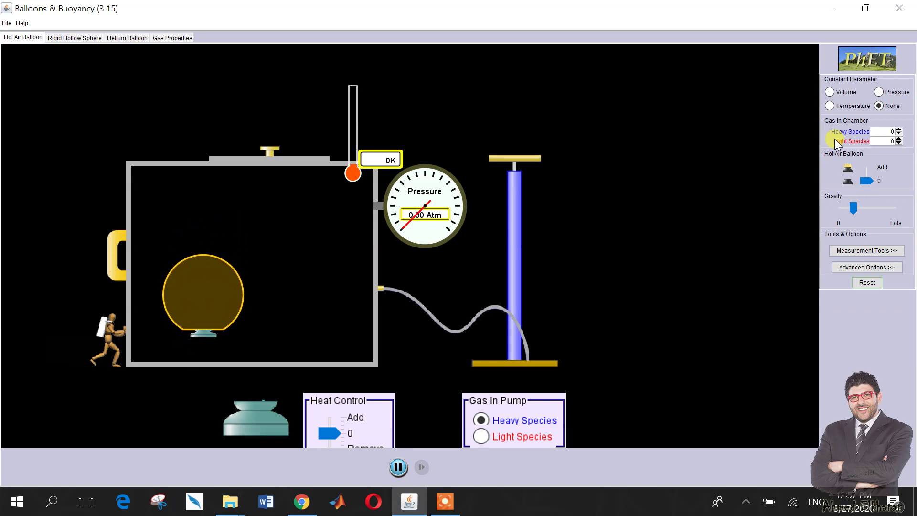
- Hold temperature constant and load 500 heavy particles, giving 293K at about 0.96 Atm
click(829, 106)
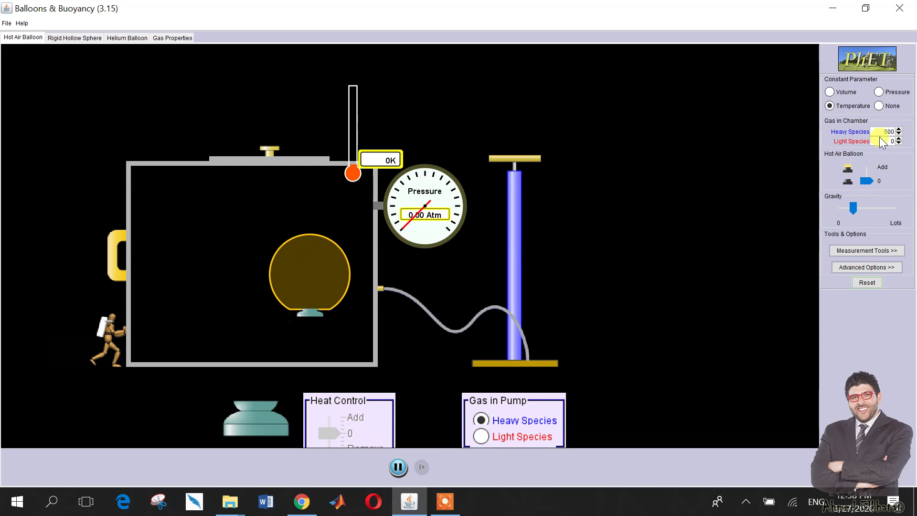
key(Return)
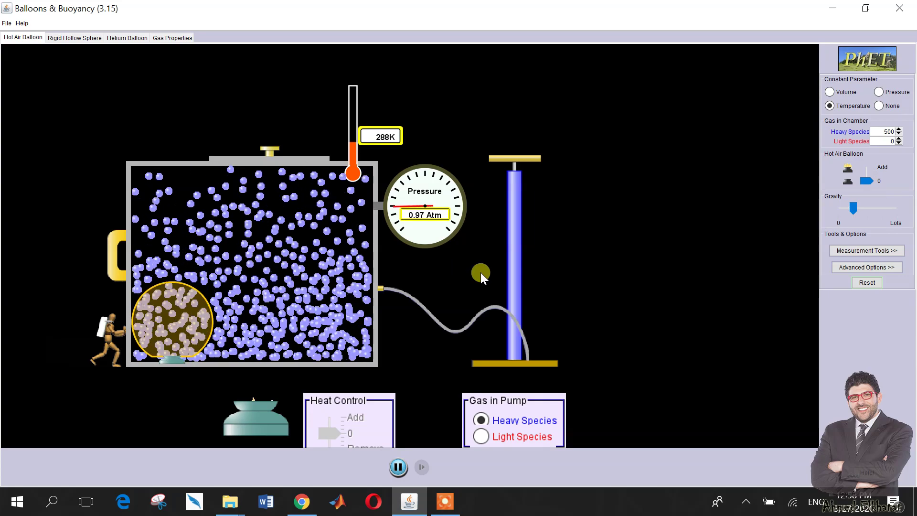
- Set Heavy Species to 0 and Light Species to 500, raising pressure to about 2.13 Atm
double_click(888, 132)
text(0)
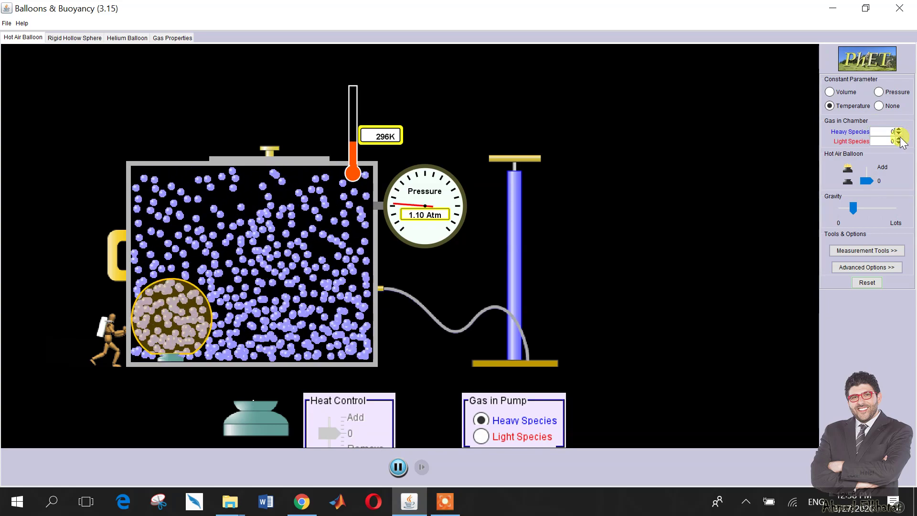
click(903, 143)
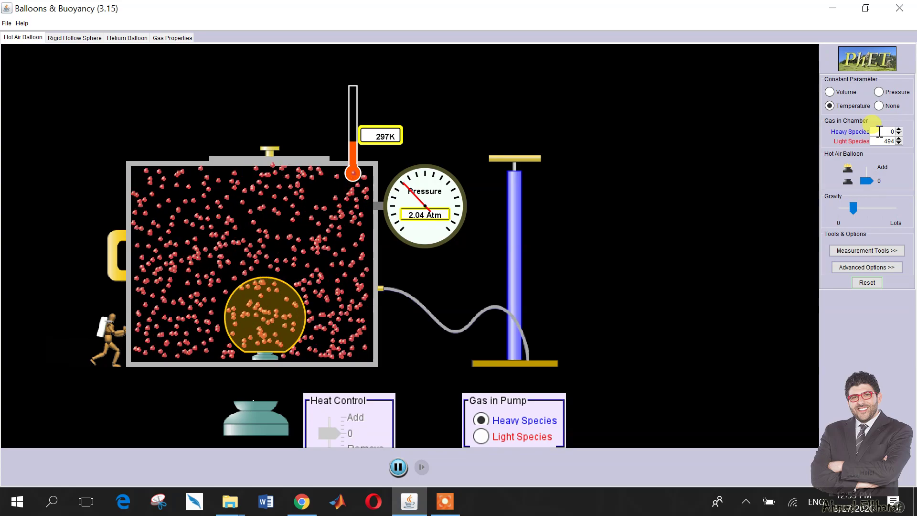
click(623, 167)
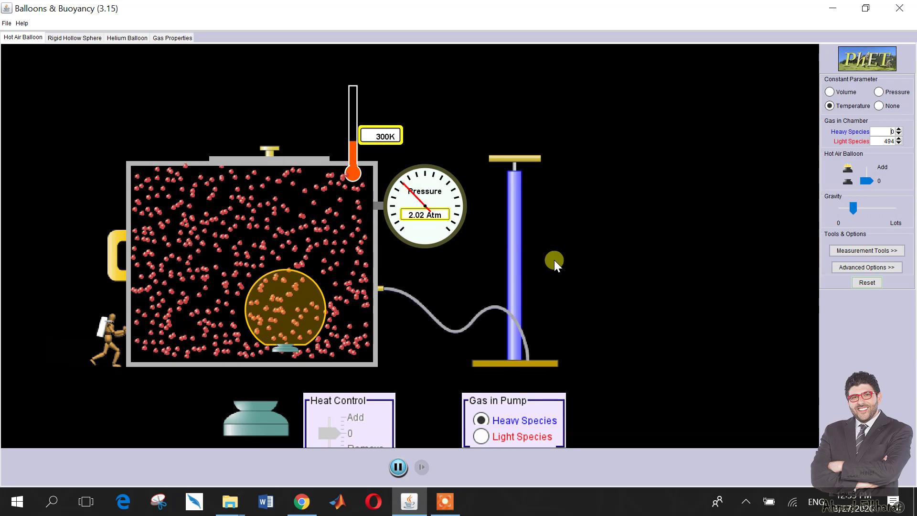
- Set Constant Parameter to None and move the left wall in and back out, reaching about 400K
click(878, 105)
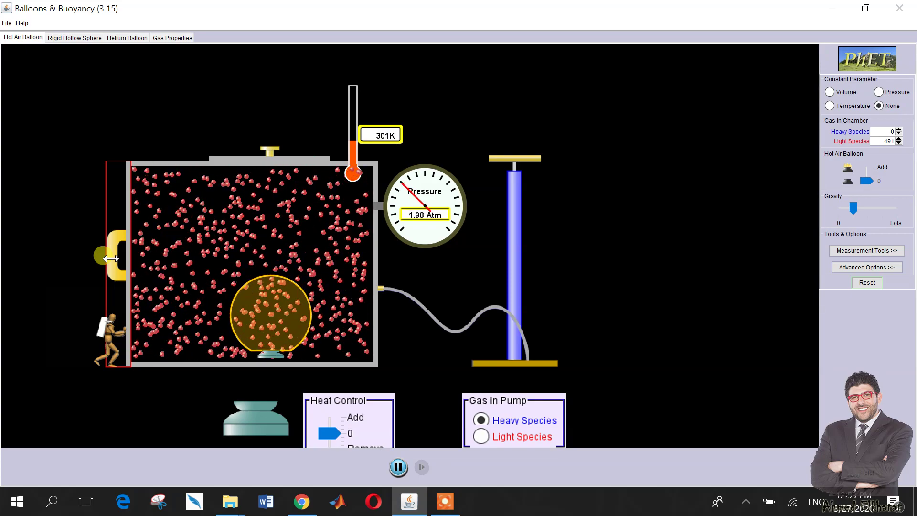
drag(111, 259, 7, 253)
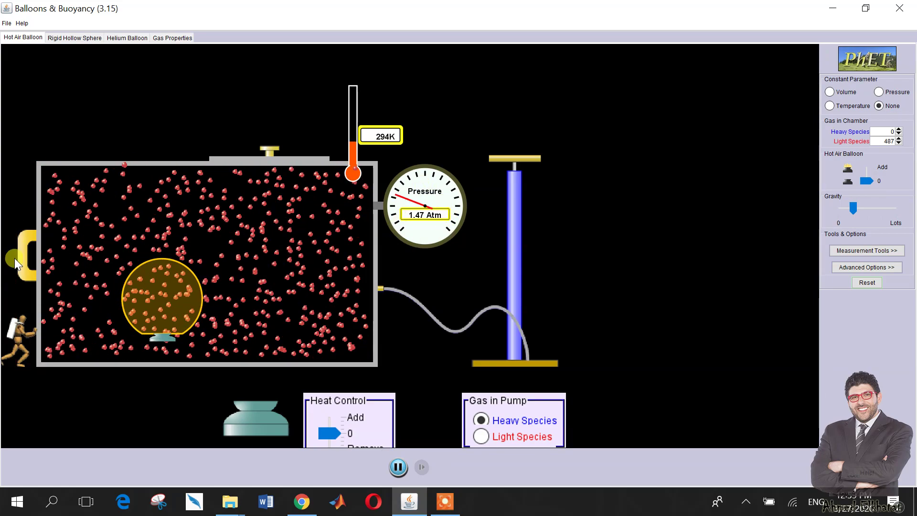
drag(36, 253, 287, 232)
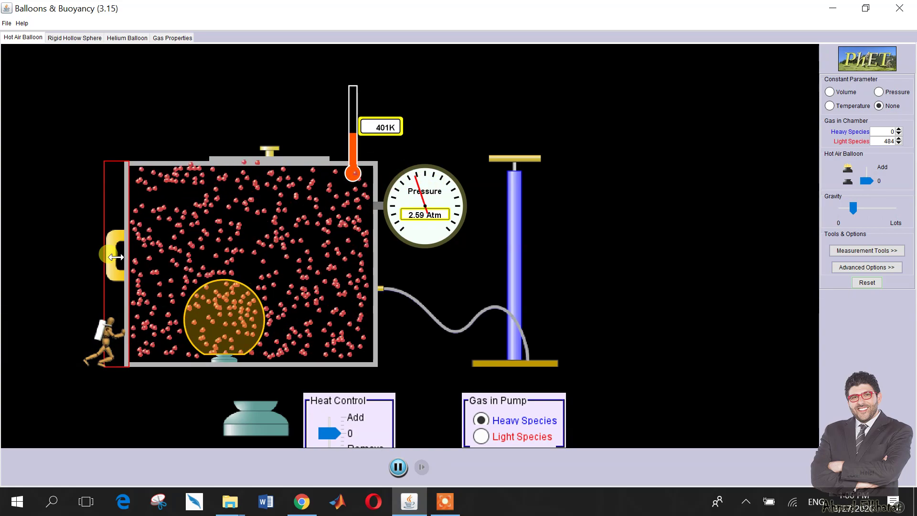
drag(115, 257, 88, 255)
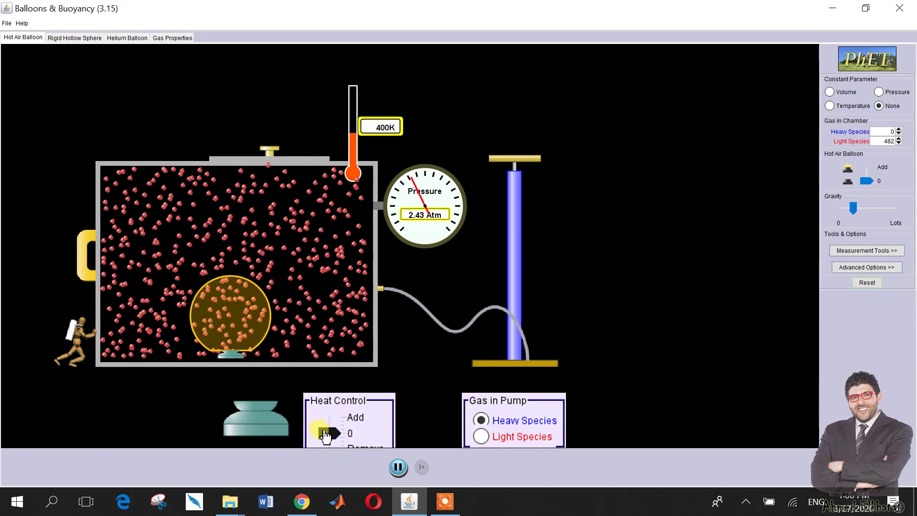
- Heat the gas to about 876K, then cool it to about 71K at 0.27 Atm
drag(328, 433, 333, 403)
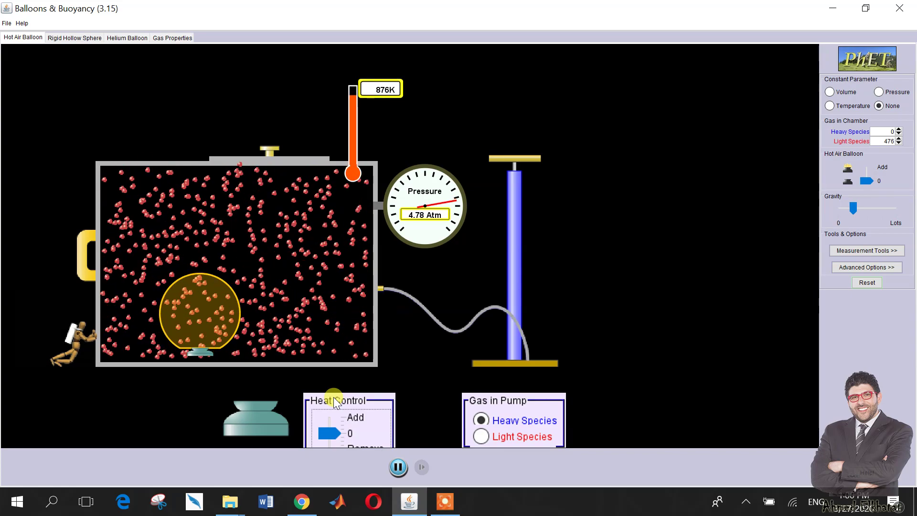
drag(344, 435, 332, 463)
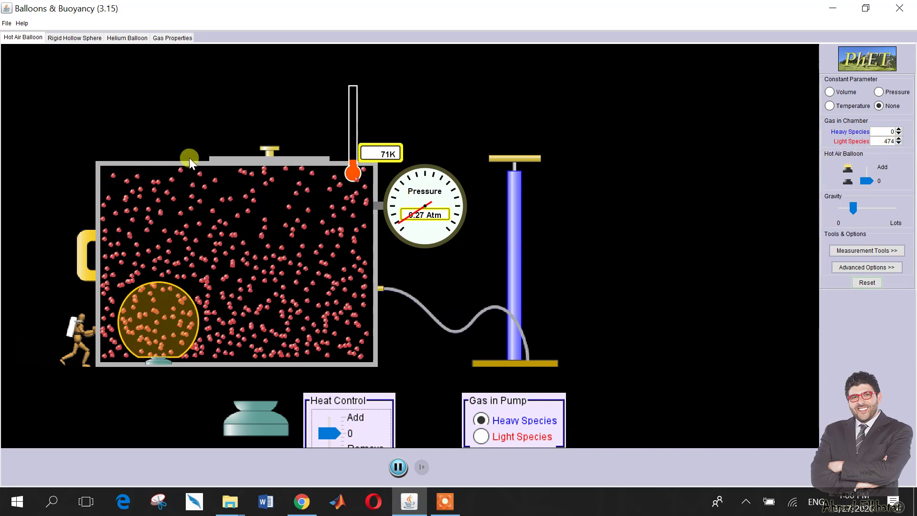
- Slide the lid off, cool the gas toward 1K, then start adding heat again
drag(268, 152, 93, 169)
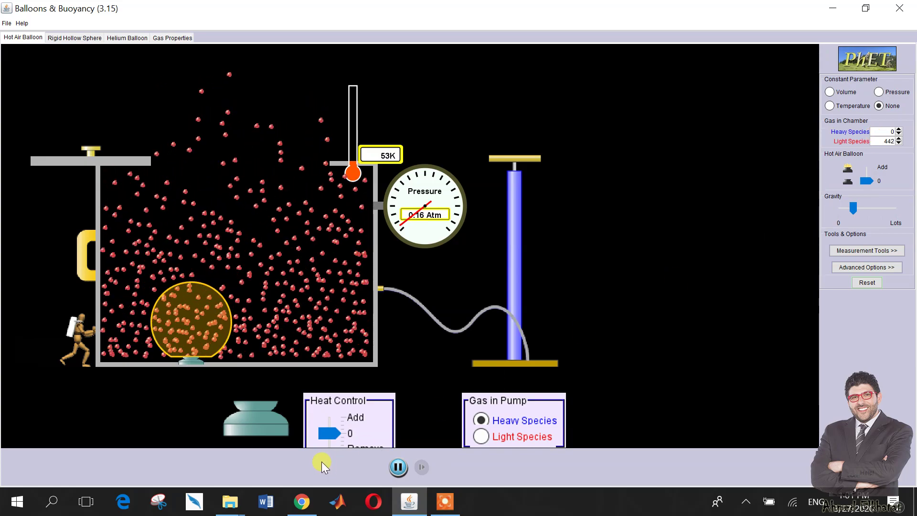
drag(327, 433, 327, 462)
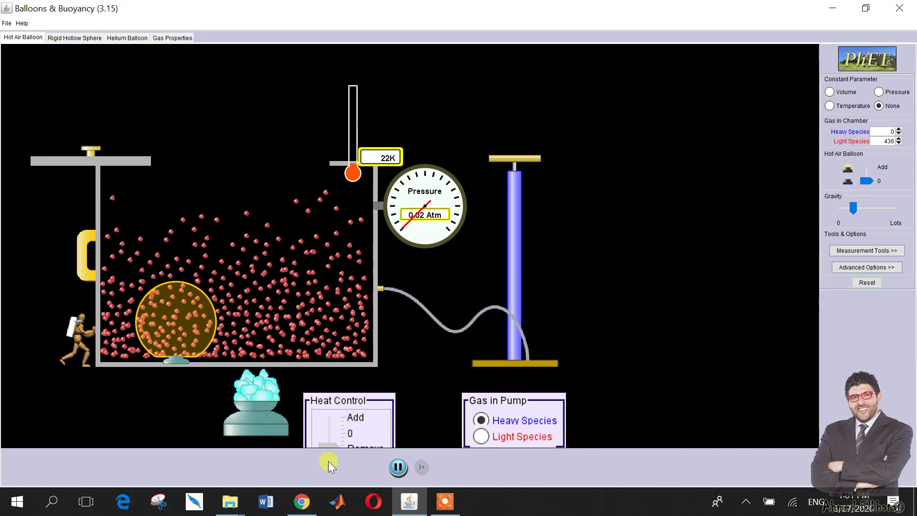
drag(329, 462, 328, 463)
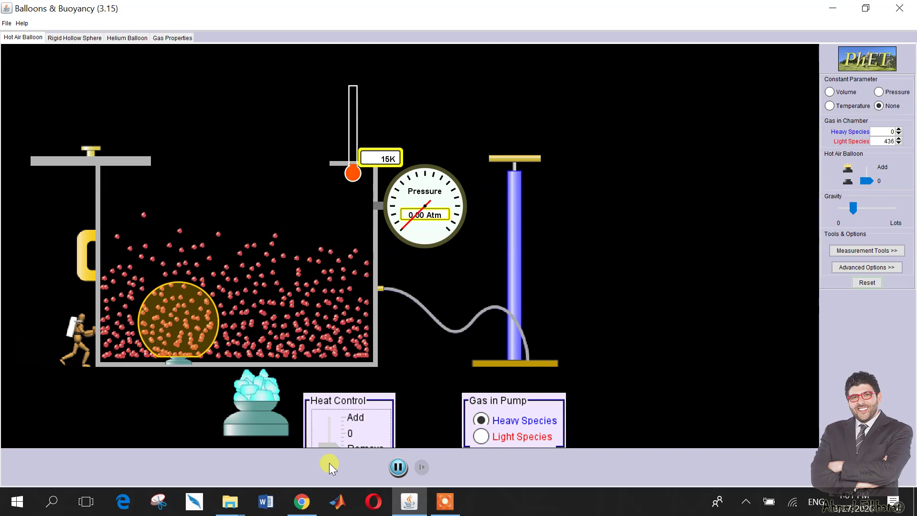
drag(329, 463, 328, 463)
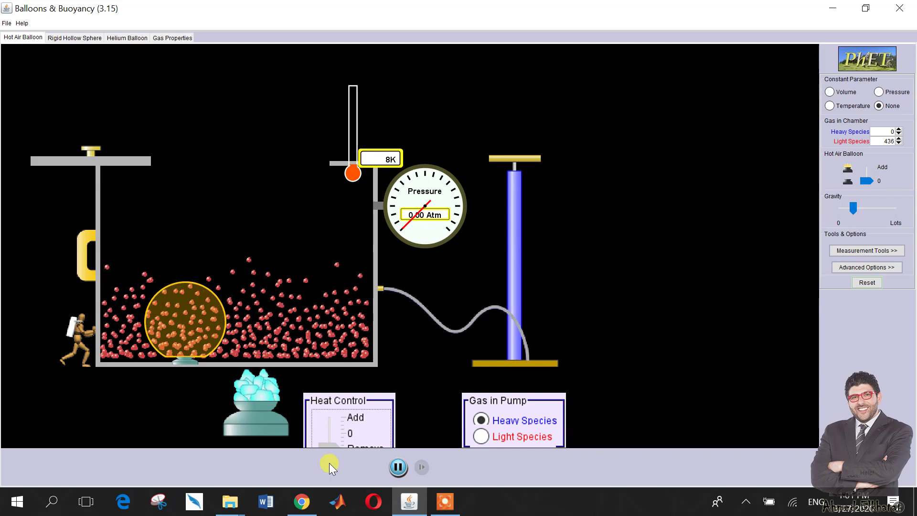
drag(329, 463, 328, 463)
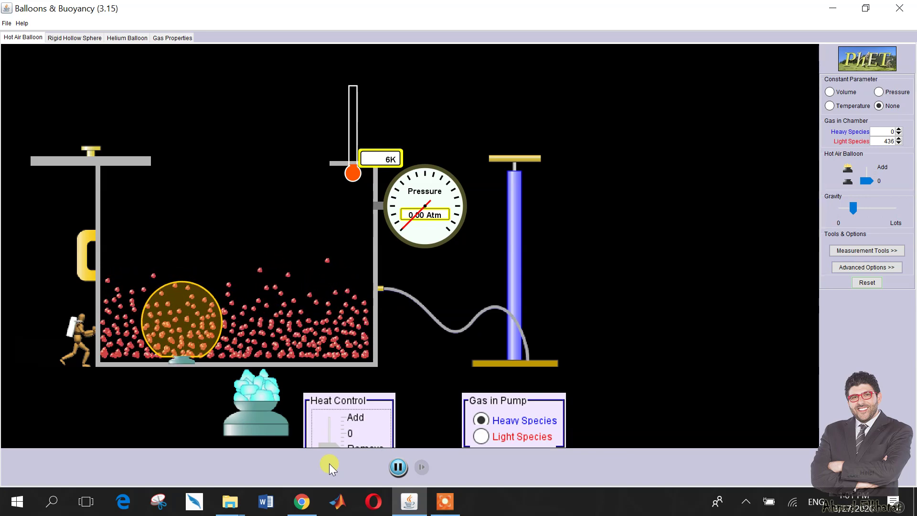
drag(328, 463, 330, 463)
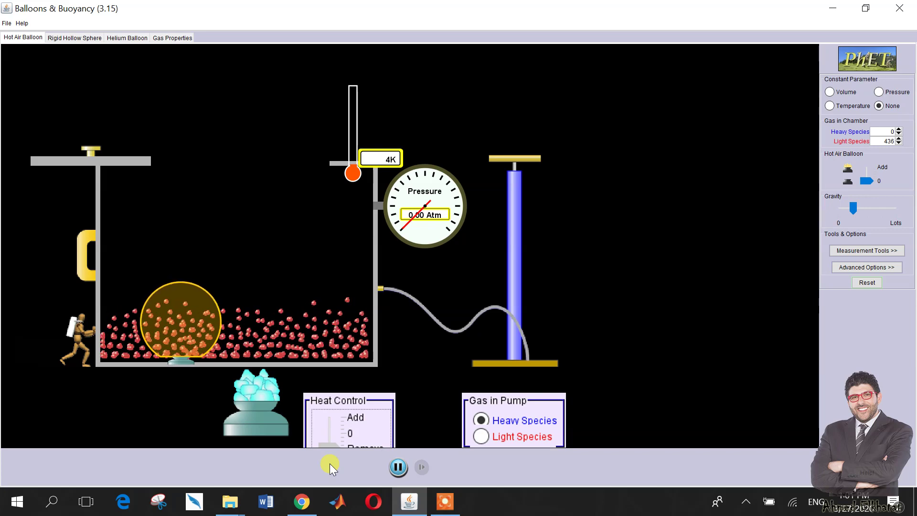
drag(333, 466, 332, 466)
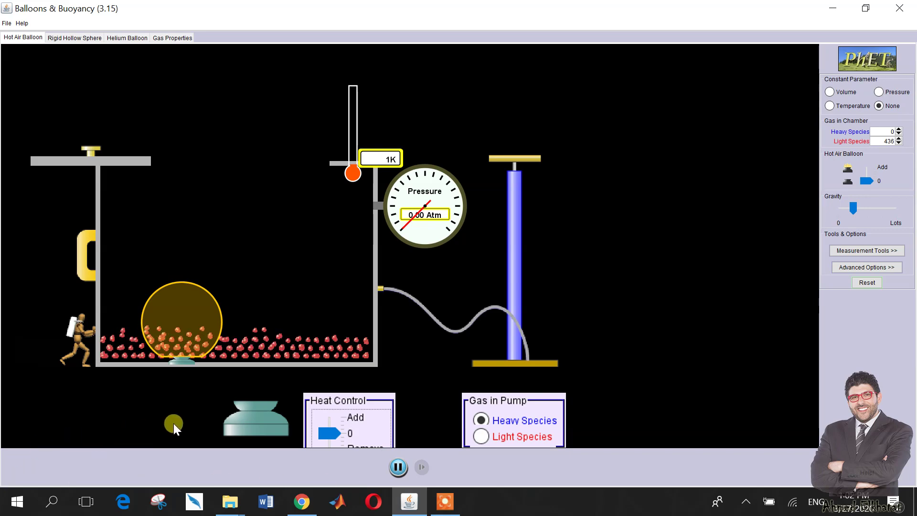
drag(327, 436, 334, 379)
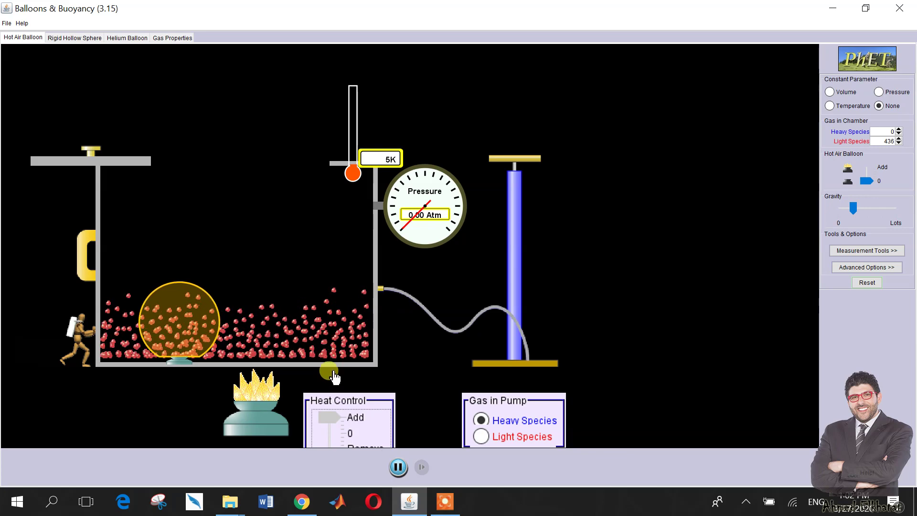
- Keep adding heat until the gas reads about 151K and 0.17 Atm
drag(334, 379, 334, 380)
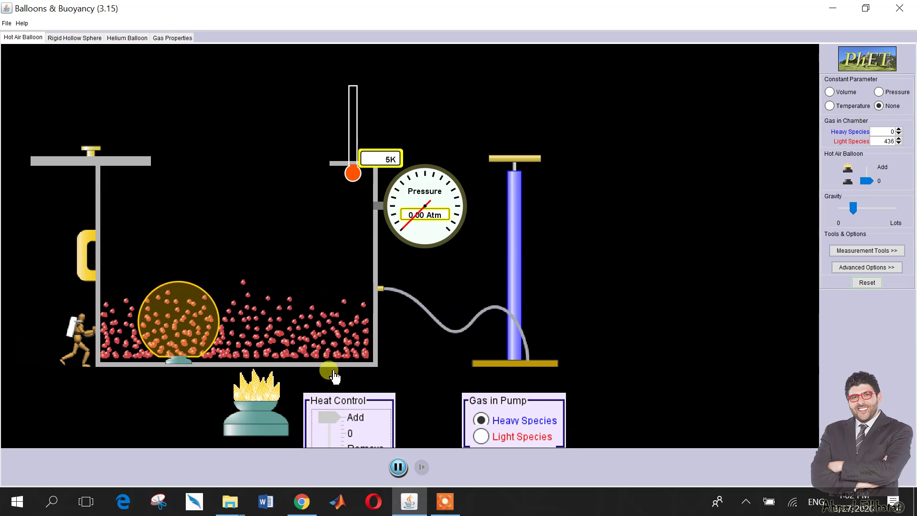
drag(334, 377, 334, 377)
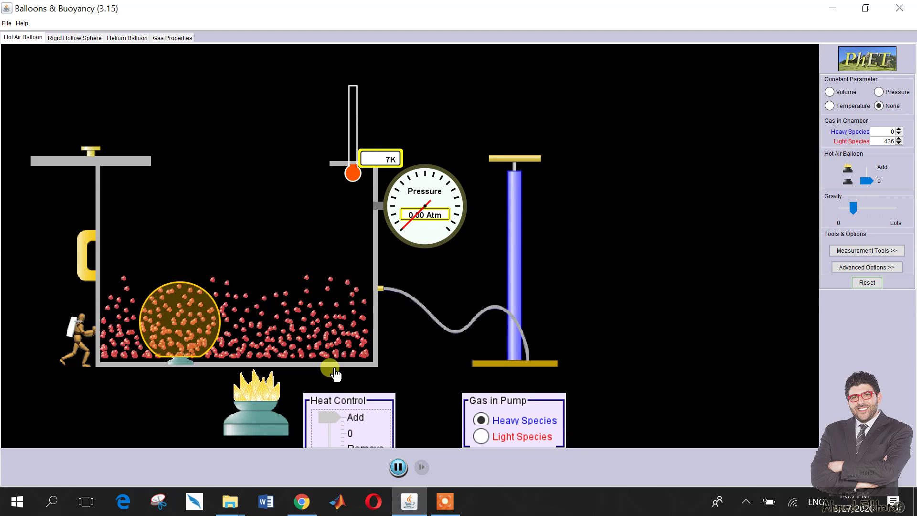
drag(336, 375, 336, 375)
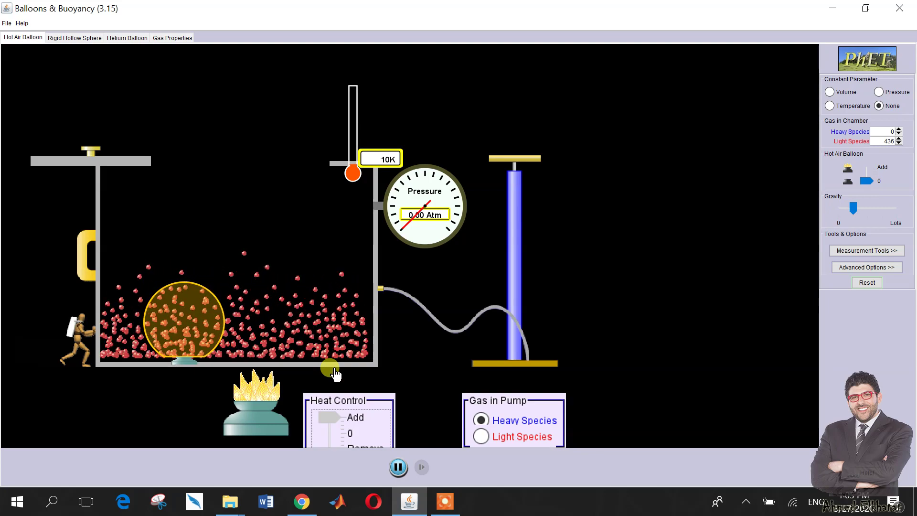
mouse_move(336, 376)
mouse_down()
mouse_move(485, 321)
mouse_move(577, 301)
mouse_move(743, 231)
mouse_move(833, 141)
mouse_move(885, 152)
mouse_up()
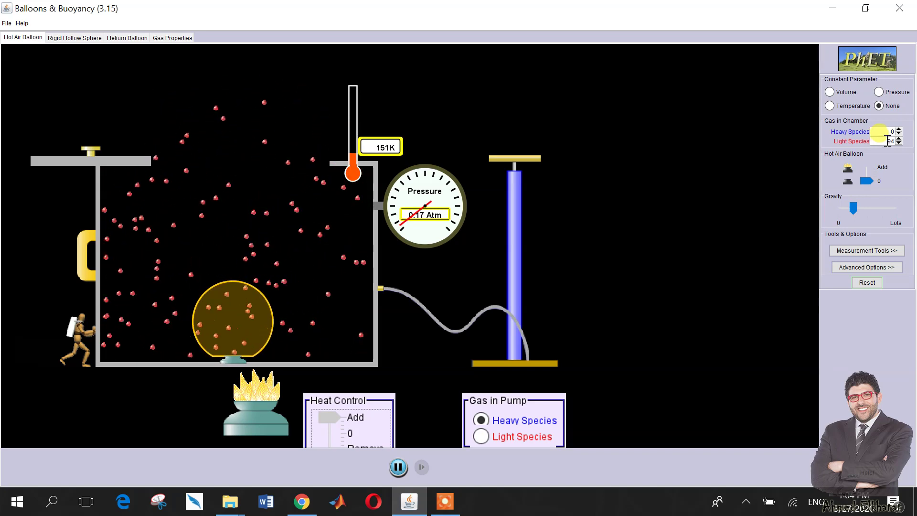
- Stop heating, push the left wall inward to narrow the chamber, and slide the lid closed
click(618, 168)
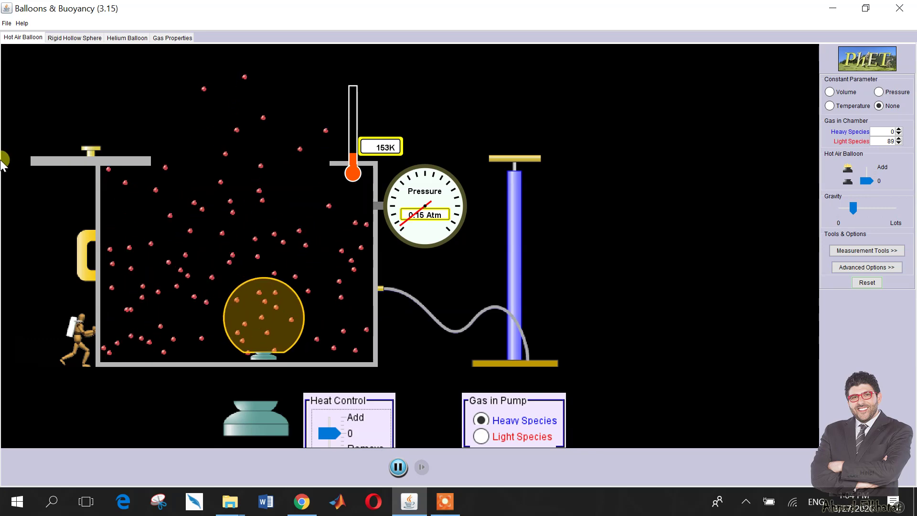
drag(81, 250, 559, 175)
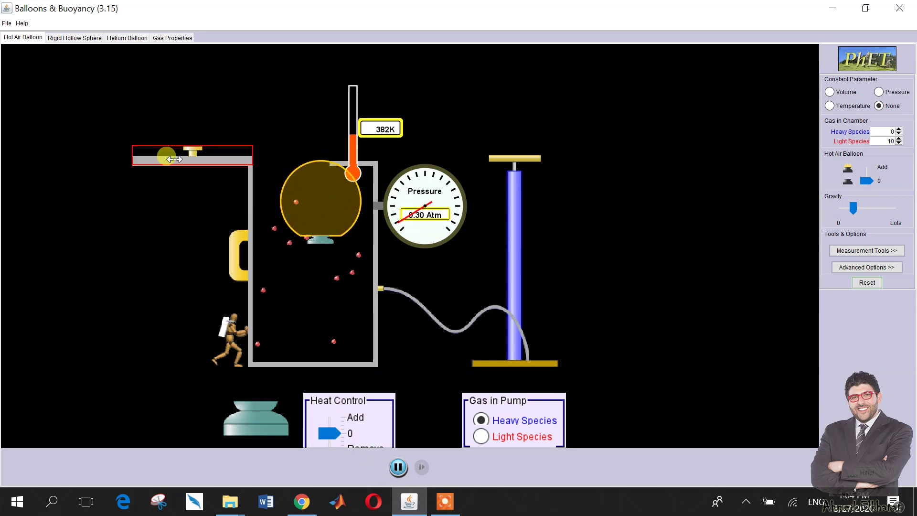
drag(164, 152, 276, 186)
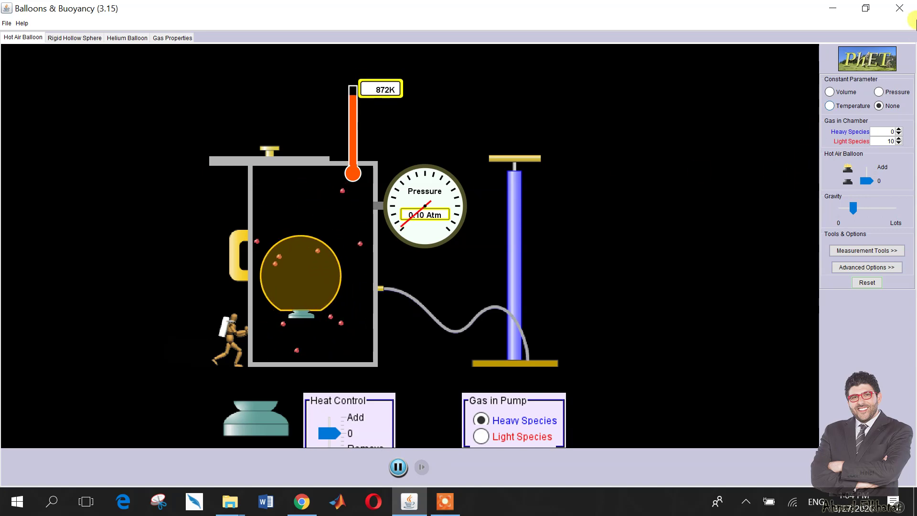
- Enter 500 for Light Species, refilling the chamber to about 490 particles at 3.88 Atm
double_click(889, 141)
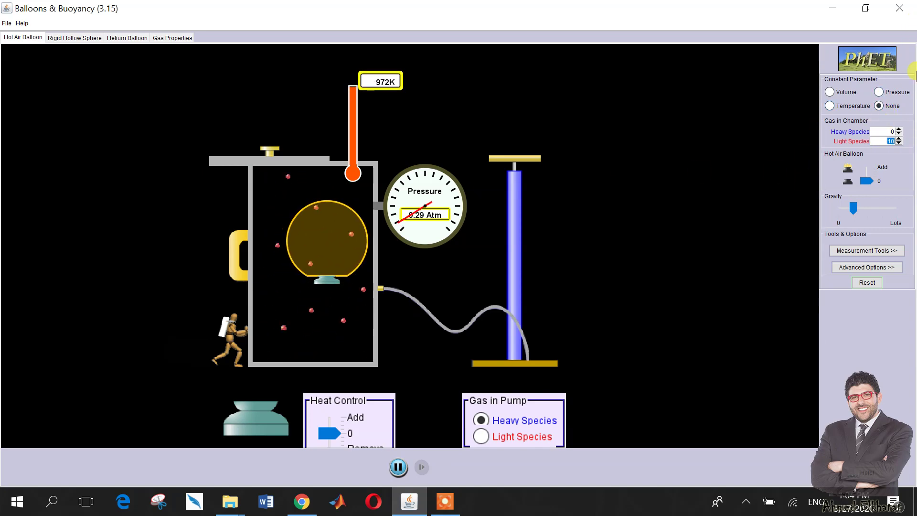
text(500)
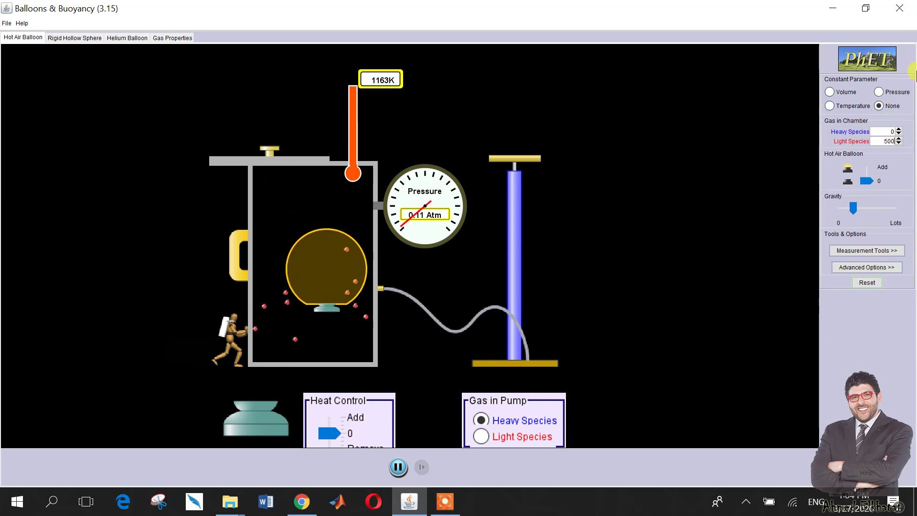
key(Return)
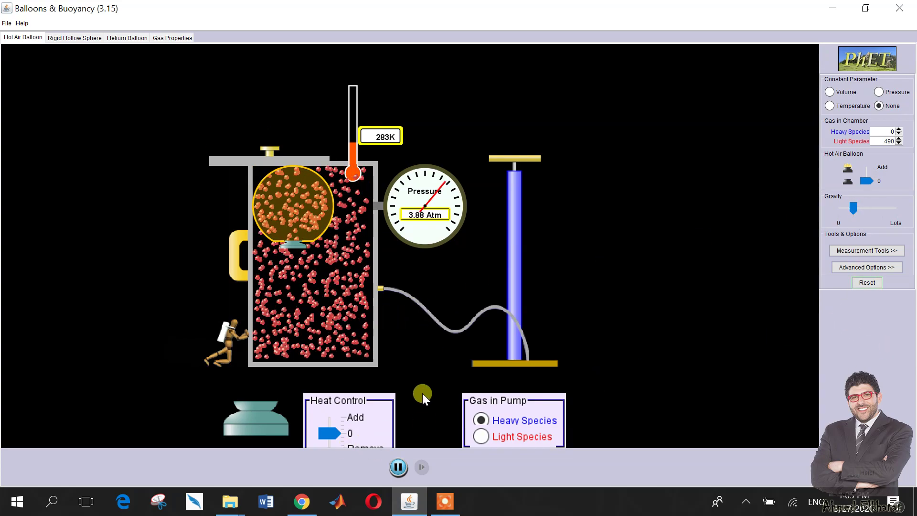
- Add heat to the packed chamber until the lid blows off, then stop heating
drag(330, 436, 339, 409)
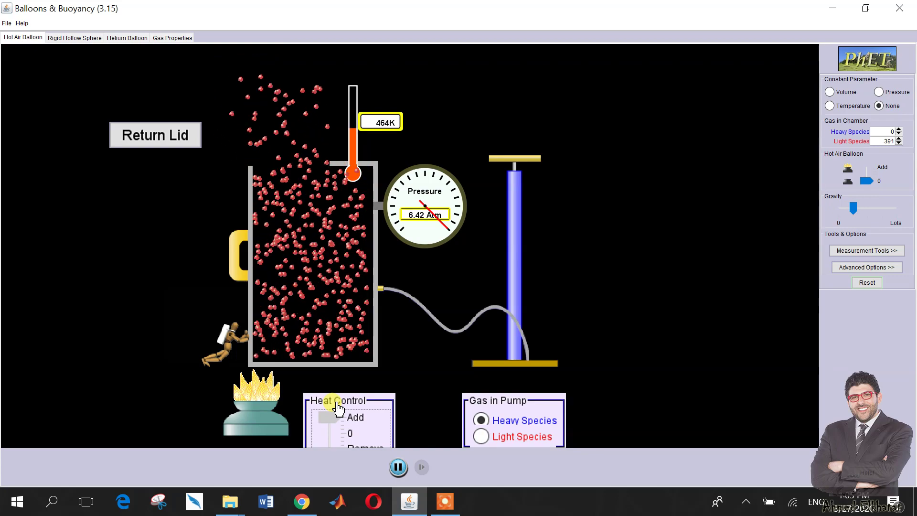
drag(338, 408, 336, 402)
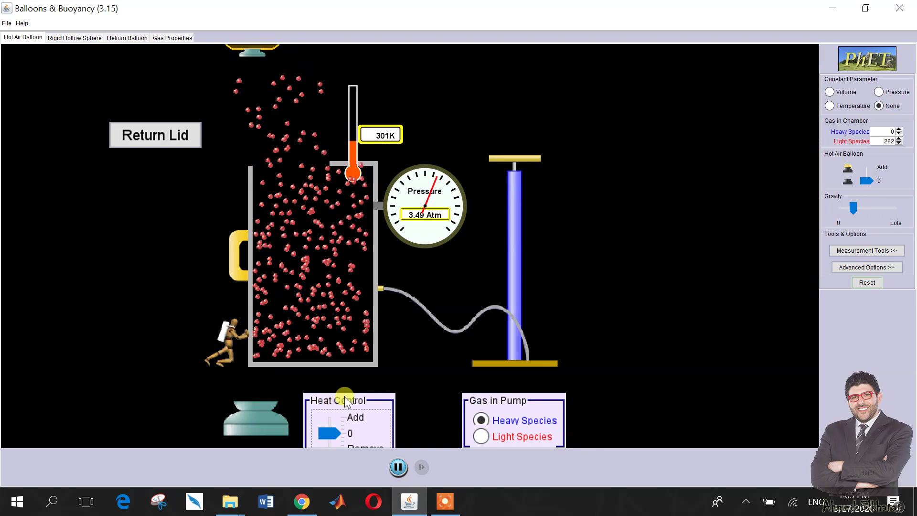